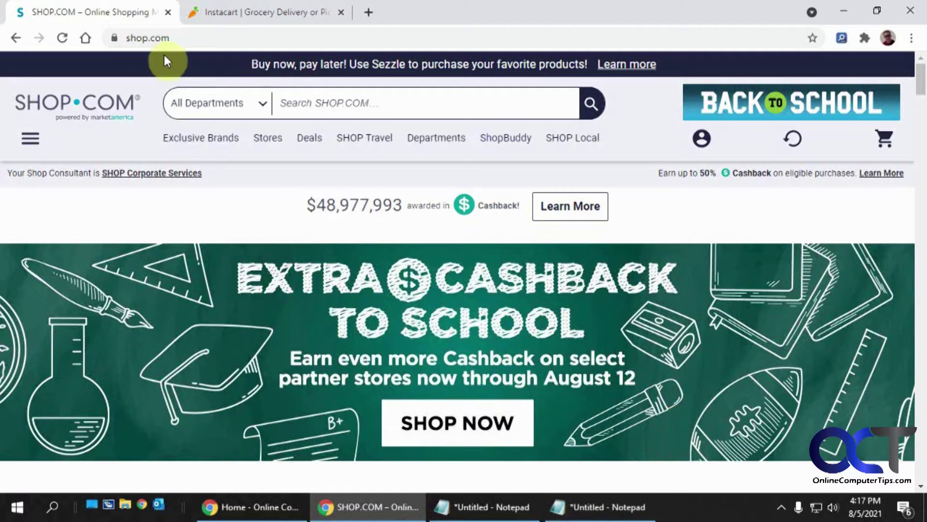
# Step: Sign in to SHOP.COM through the account panel and reCAPTCHA check, then sign back out
pyautogui.click(703, 142)
pyautogui.click(731, 159)
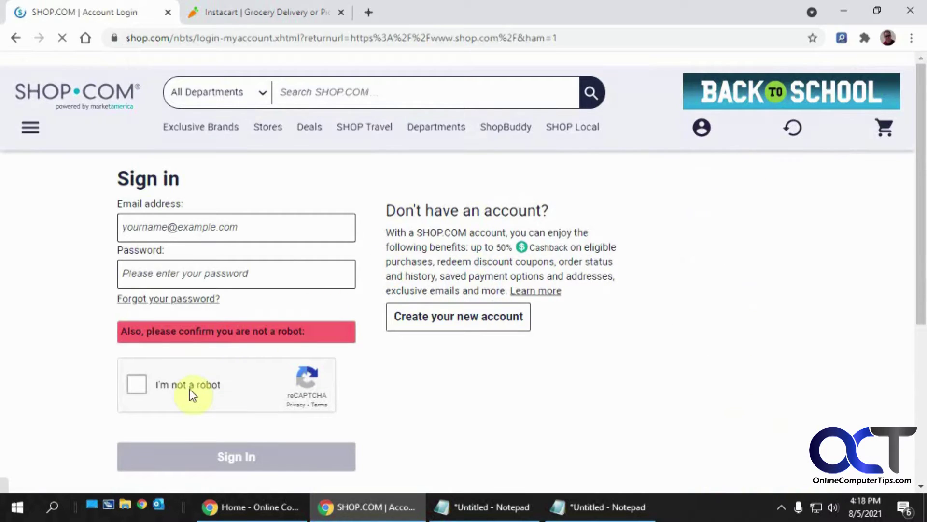
pyautogui.click(189, 390)
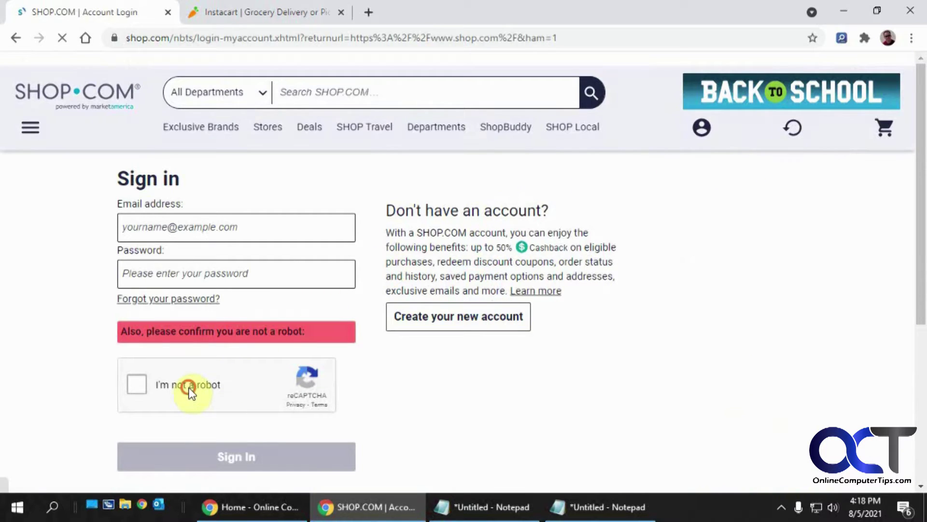
pyautogui.click(237, 457)
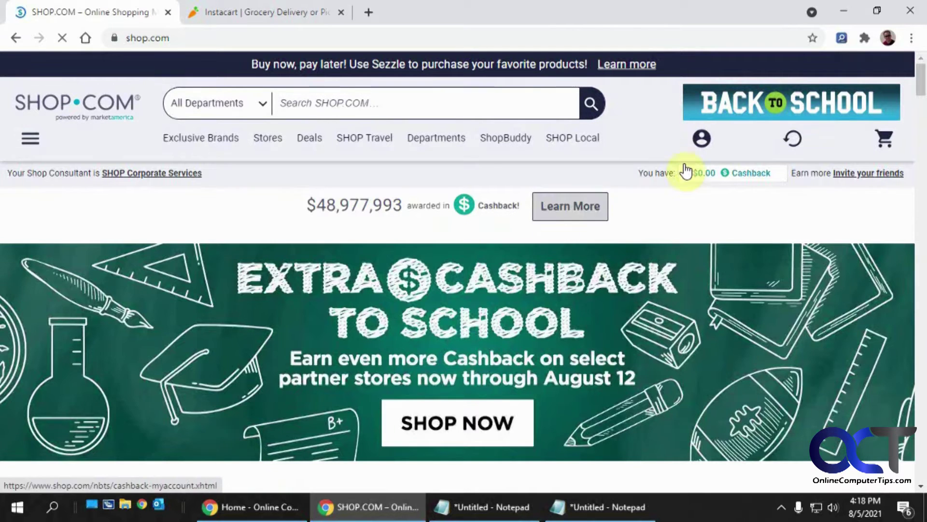
pyautogui.click(707, 139)
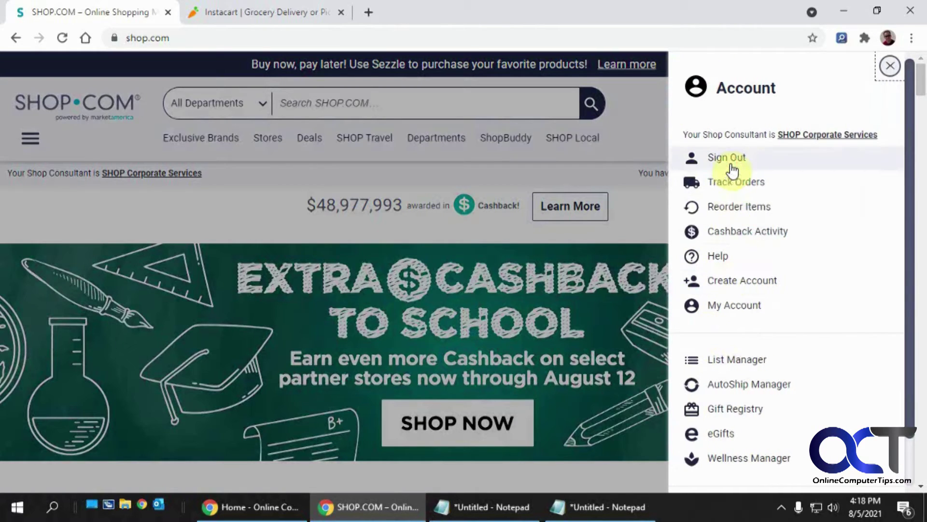
pyautogui.click(729, 167)
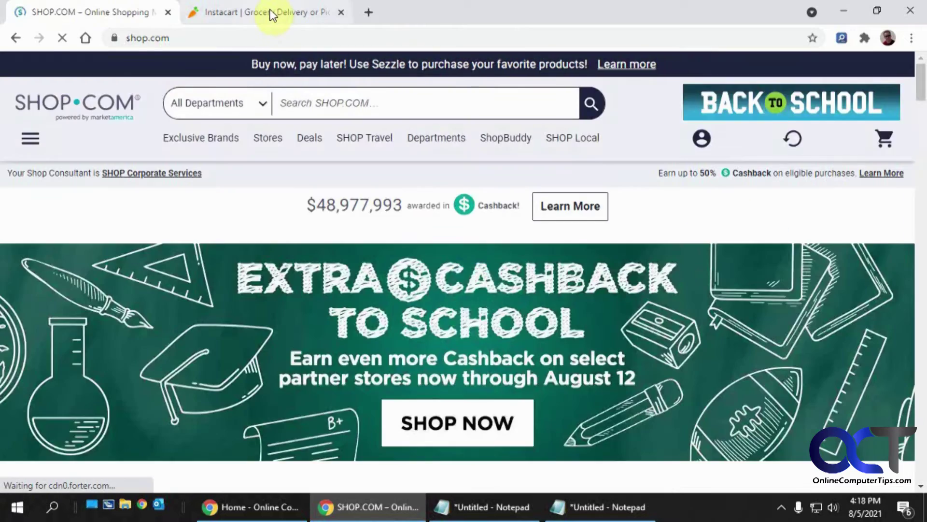
# Step: Log in to Instacart with the autofilled details and dismiss the free-delivery notice
pyautogui.click(270, 15)
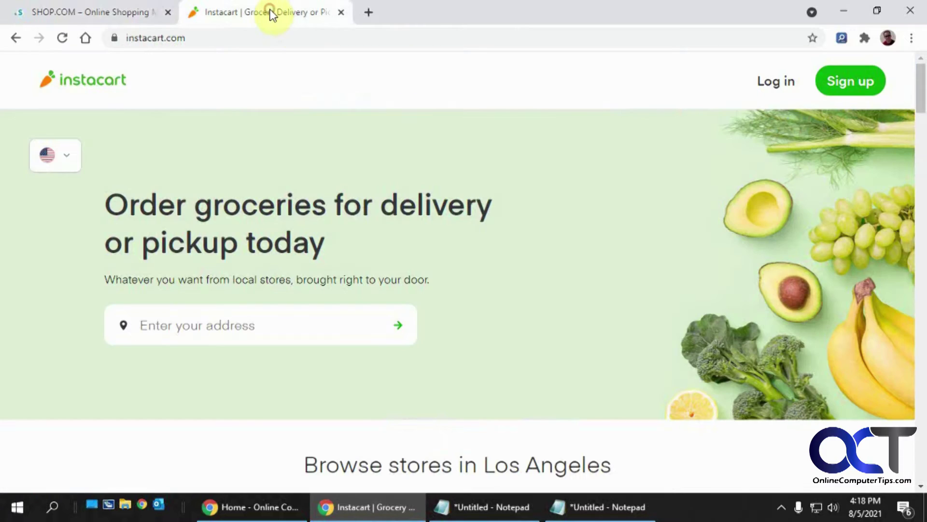
pyautogui.click(768, 84)
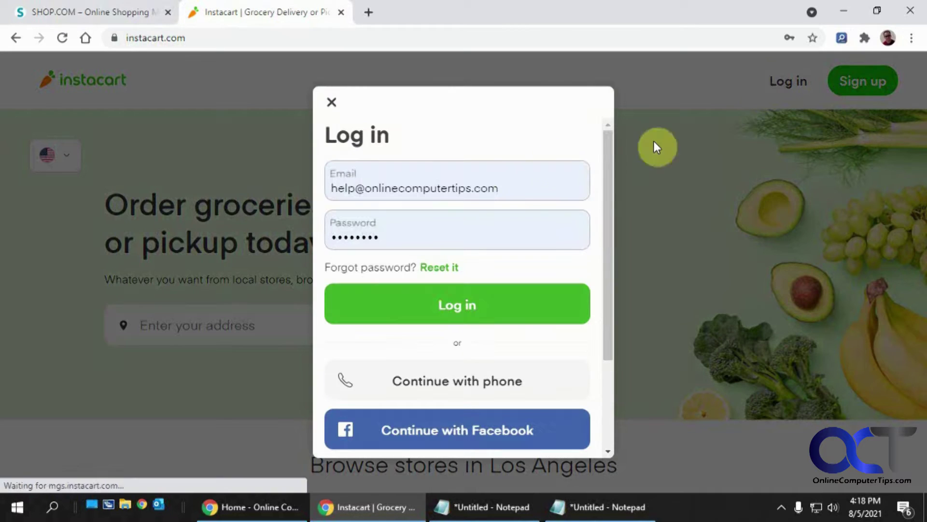
pyautogui.click(422, 302)
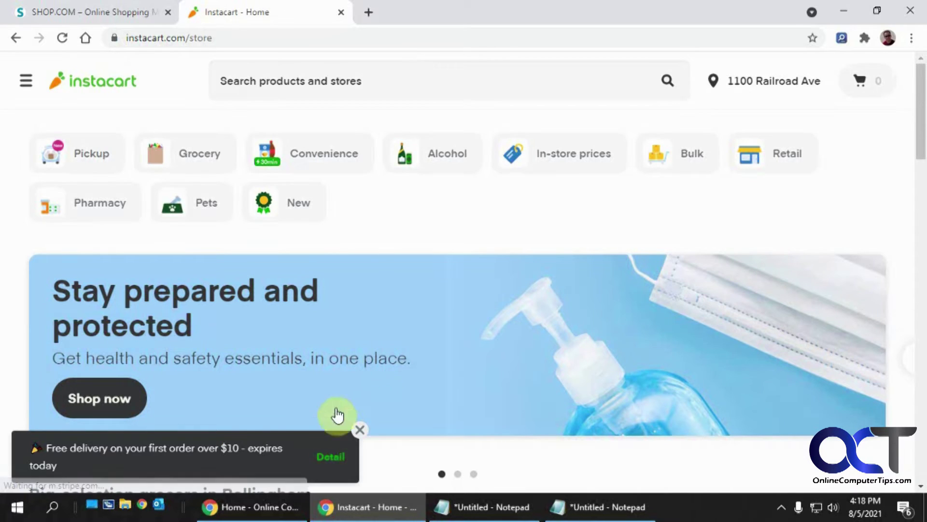
pyautogui.click(359, 429)
# Step: Log out of Instacart from the side menu, then return to the shop.com page
pyautogui.click(27, 82)
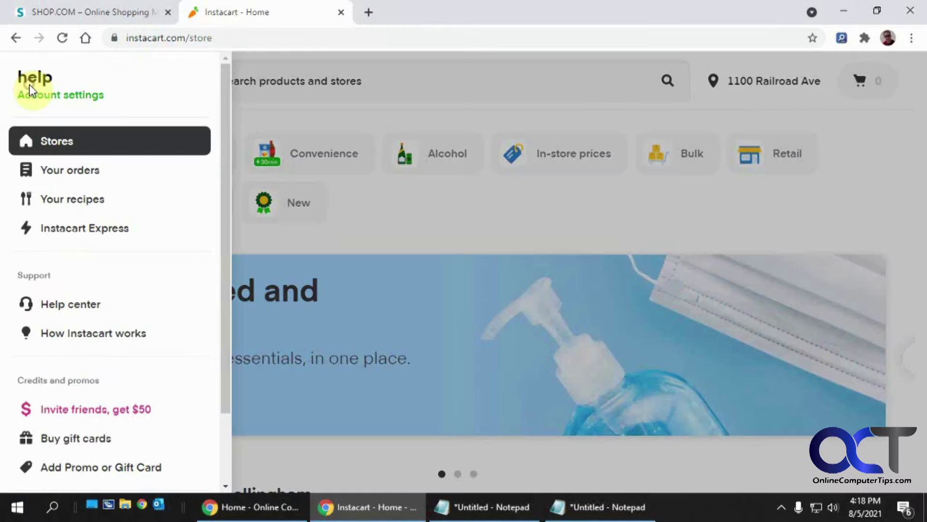
pyautogui.scroll(-3, 87, 348)
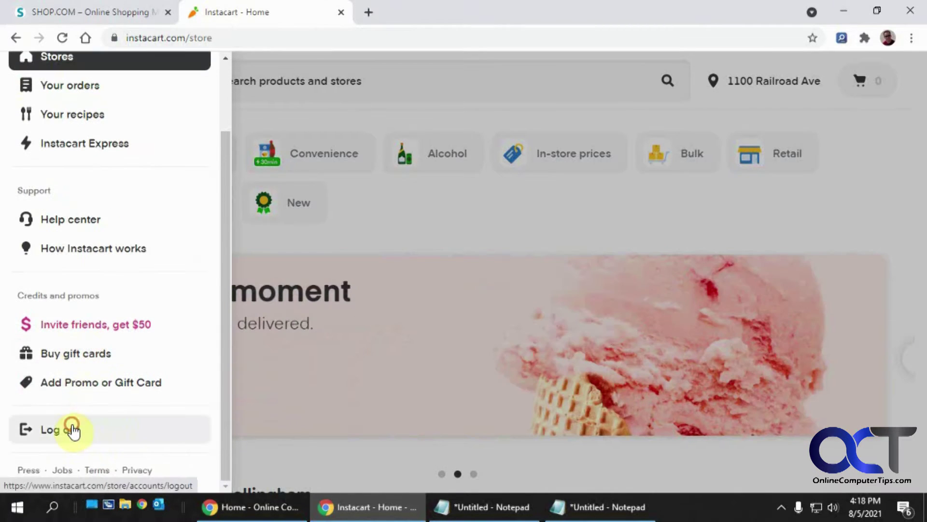
pyautogui.click(72, 429)
pyautogui.click(536, 118)
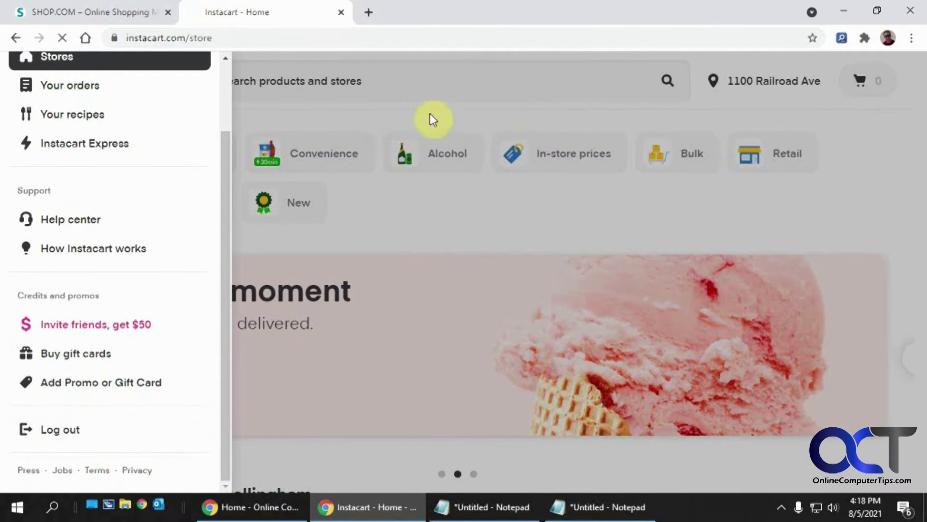
pyautogui.click(117, 11)
pyautogui.click(116, 38)
pyautogui.hotkey('ctrl', 'c')
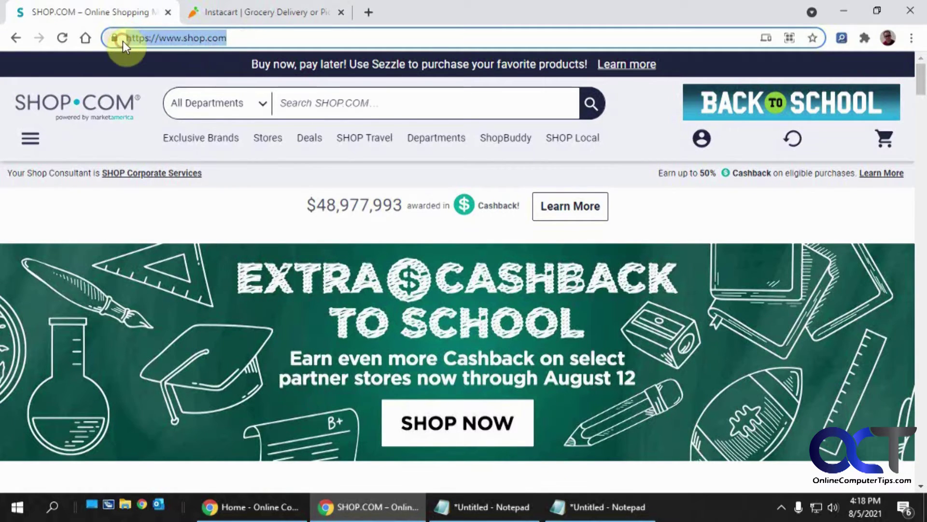
# Step: Go to Settings > Cookies and other site data and start adding a never-use-cookies site
pyautogui.click(912, 38)
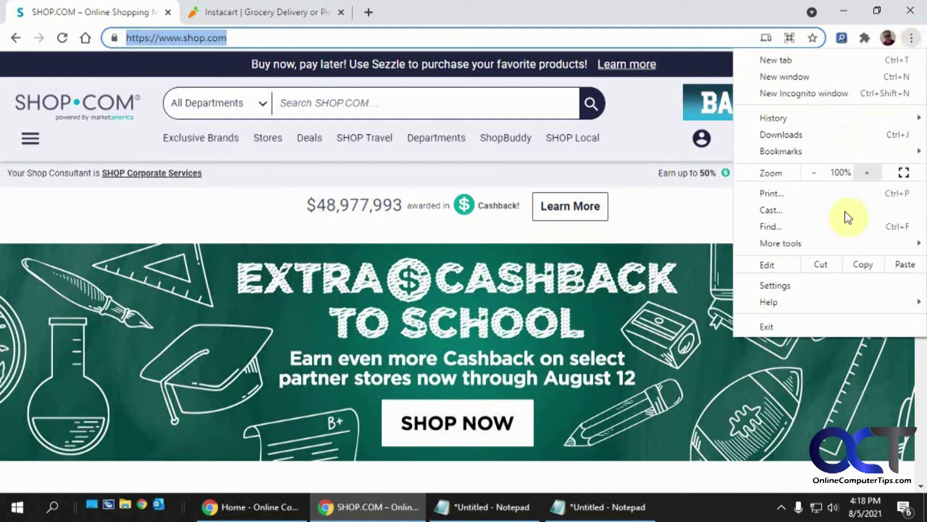
pyautogui.click(802, 285)
pyautogui.scroll(-6, 574, 276)
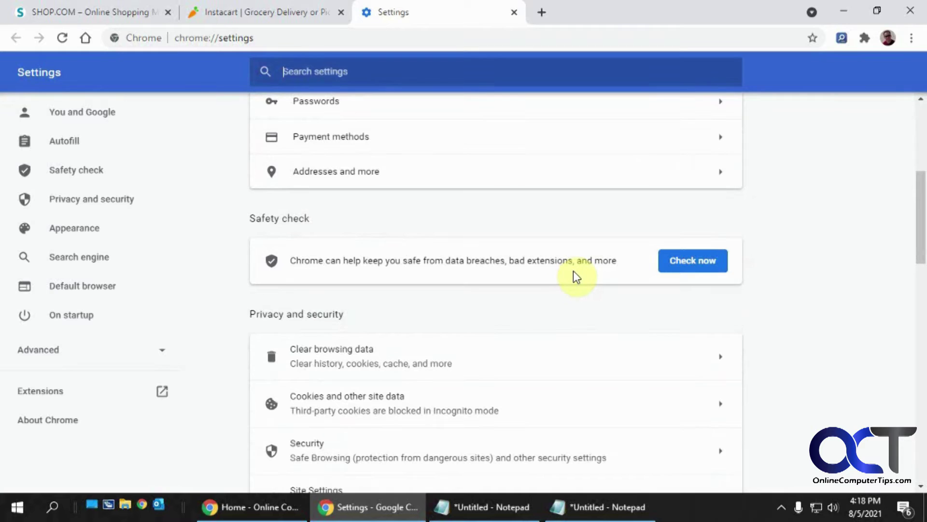
pyautogui.scroll(-2, 573, 278)
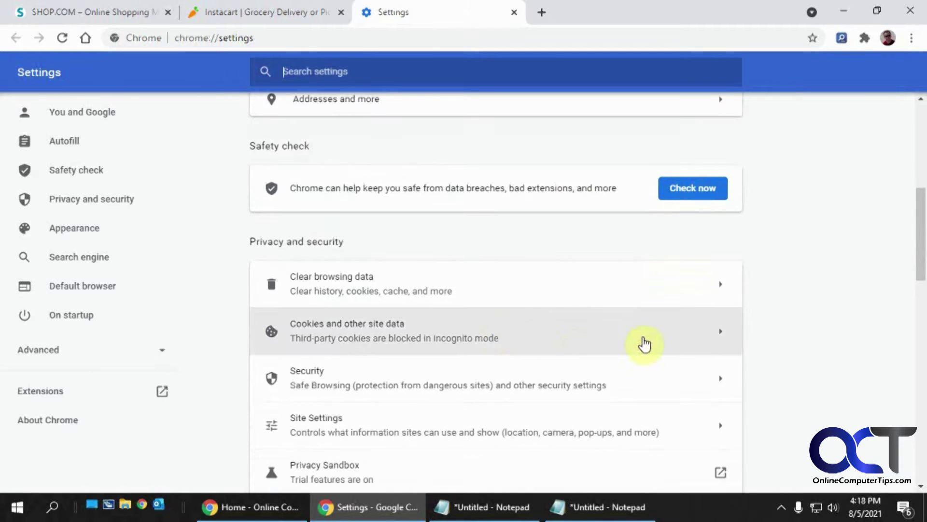
pyautogui.click(645, 344)
pyautogui.scroll(-4, 664, 337)
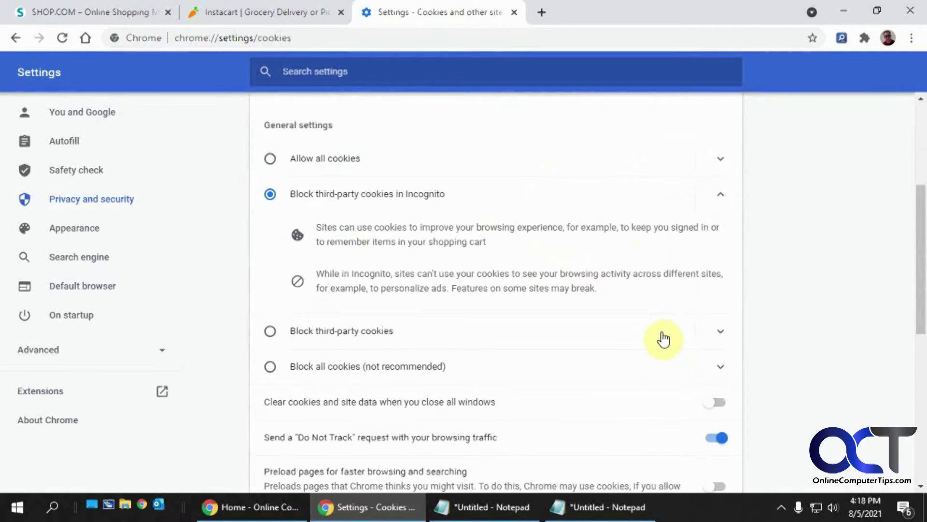
pyautogui.scroll(-6, 613, 343)
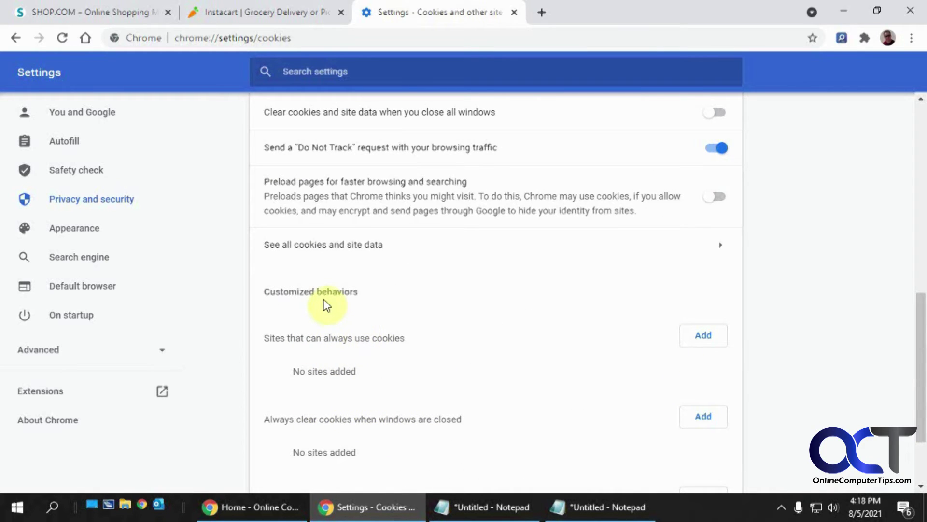
pyautogui.scroll(-2, 327, 305)
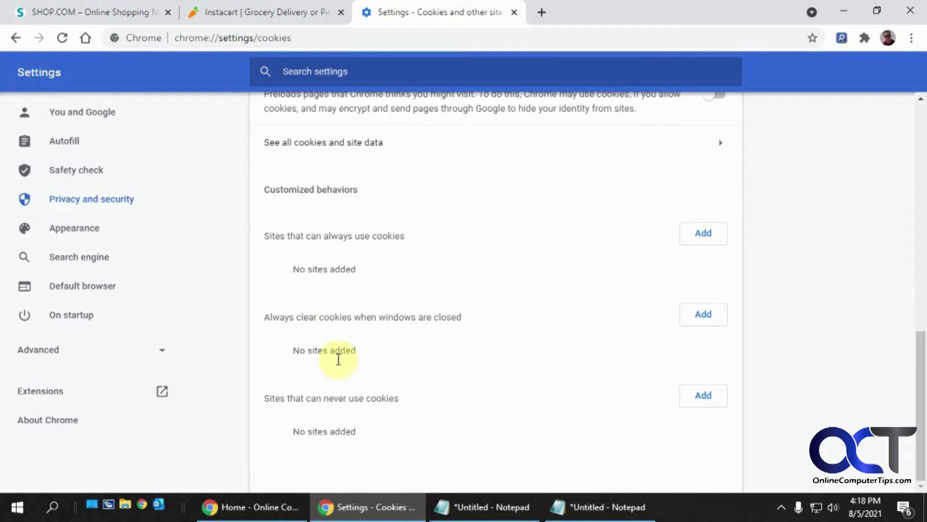
pyautogui.click(703, 398)
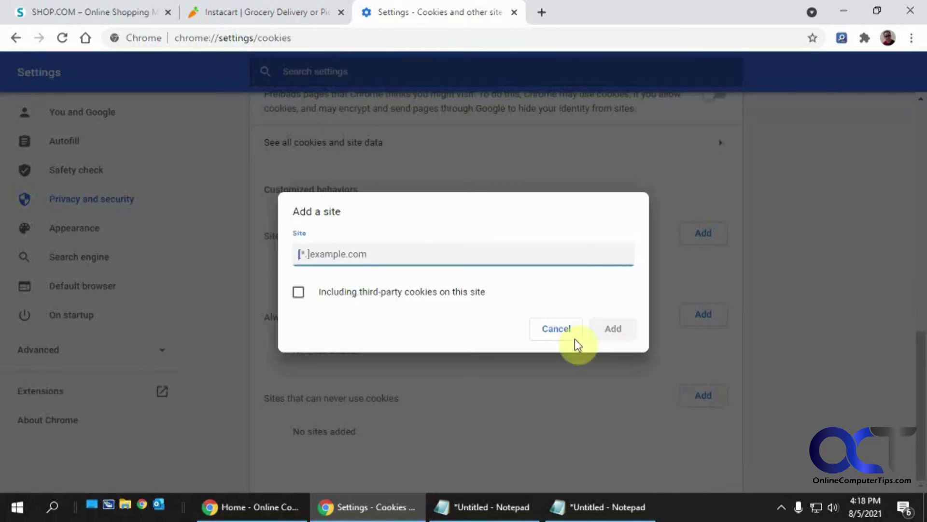
pyautogui.hotkey('ctrl', 'v')
pyautogui.click(610, 330)
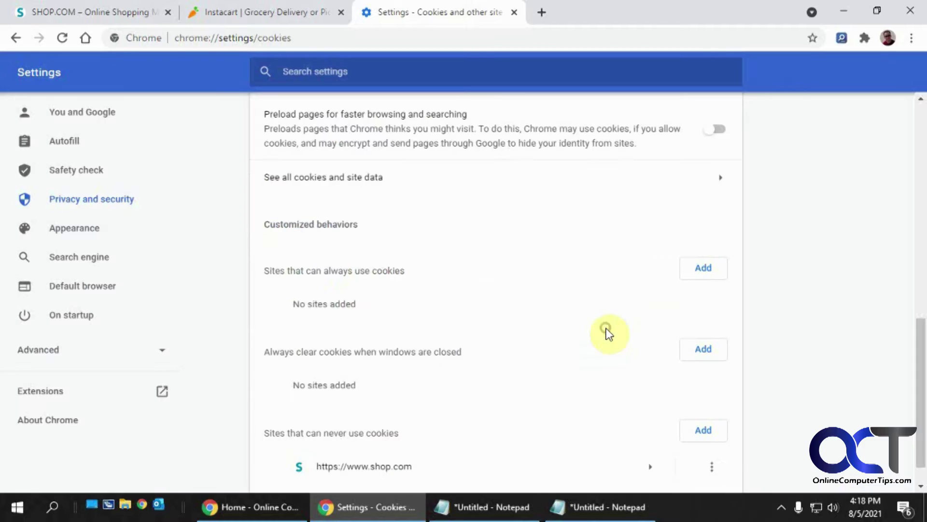
pyautogui.click(282, 22)
pyautogui.click(265, 36)
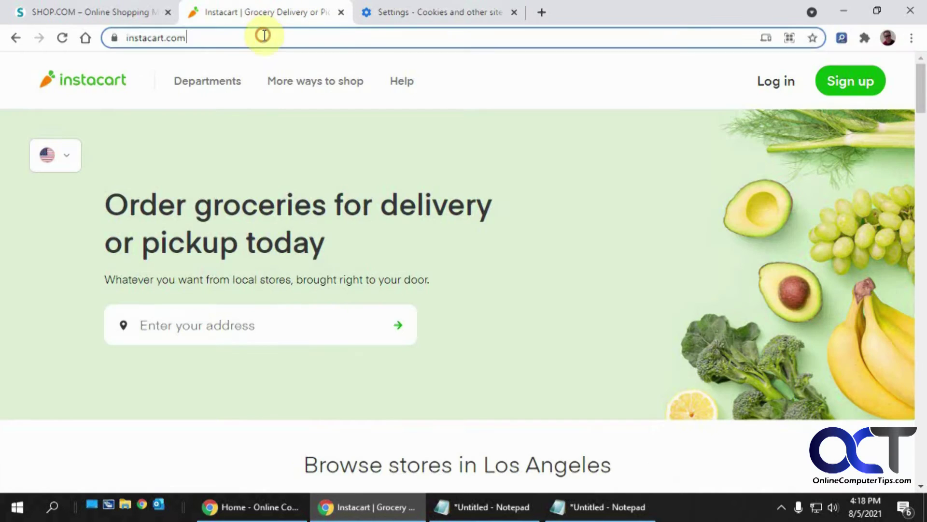
pyautogui.click(267, 36)
pyautogui.hotkey('ctrl', 'shift', 'Left')
pyautogui.hotkey('ctrl', 'shift', 'Left')
pyautogui.hotkey('ctrl', 'shift', 'Left')
pyautogui.hotkey('ctrl', 'shift', 'Left')
pyautogui.hotkey('ctrl', 'shift', 'Left')
pyautogui.hotkey('ctrl', 'c')
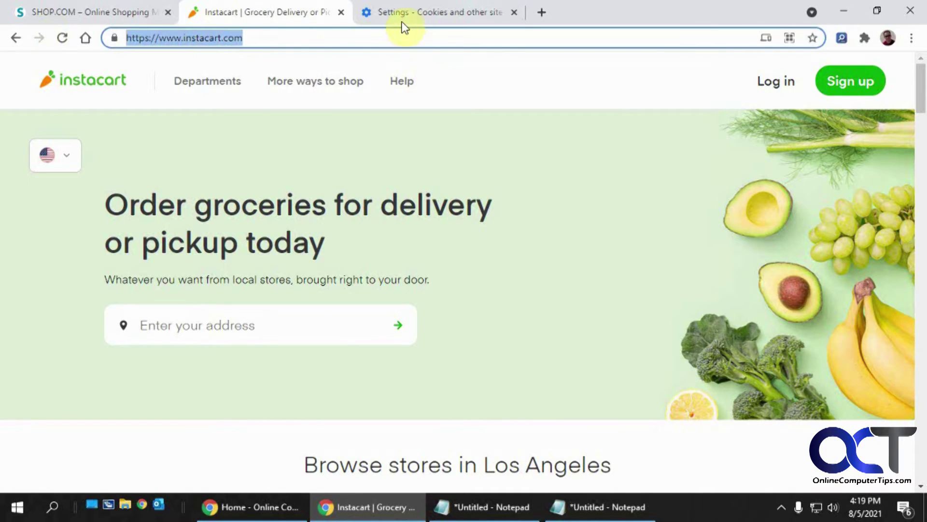
pyautogui.click(402, 14)
pyautogui.scroll(-1, 611, 410)
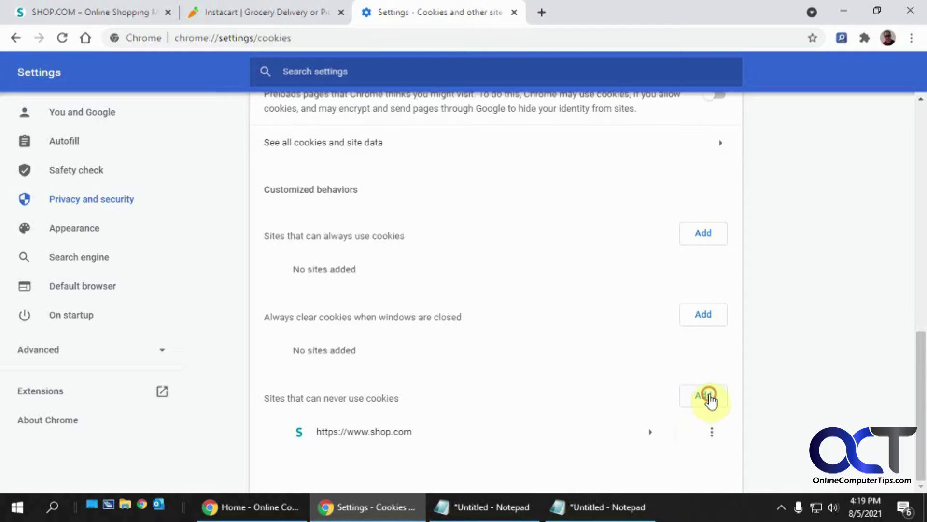
pyautogui.click(709, 397)
pyautogui.hotkey('ctrl', 'v')
pyautogui.click(601, 329)
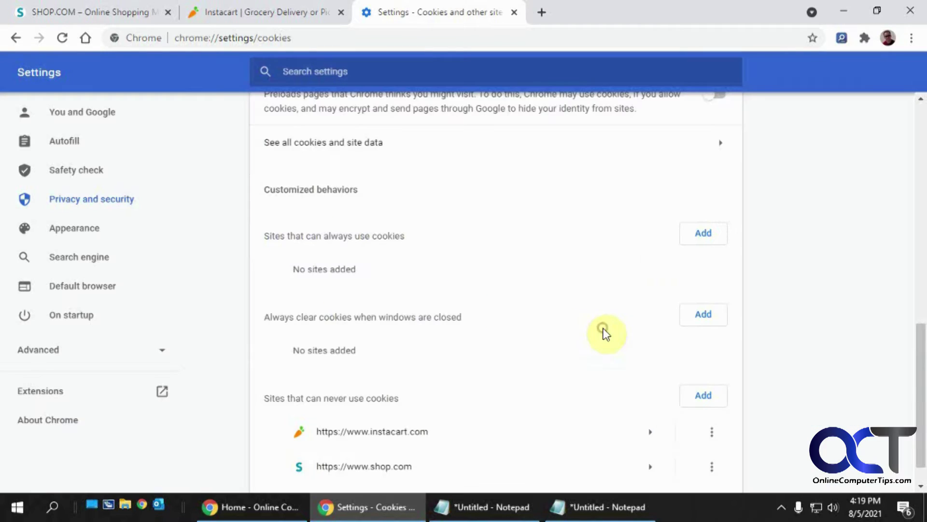
pyautogui.scroll(-1, 608, 365)
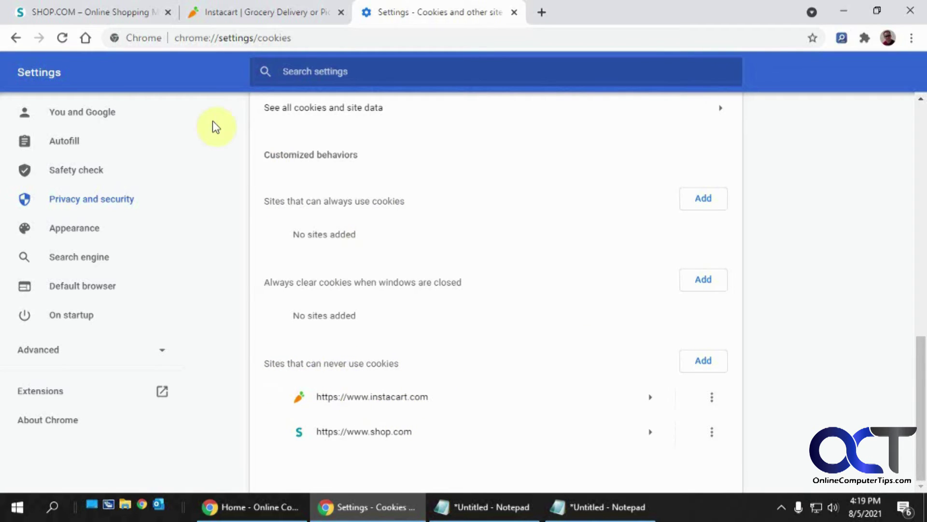
# Step: Sign in to SHOP.COM again with the reCAPTCHA ticked, now landing on Access Denied
pyautogui.click(121, 10)
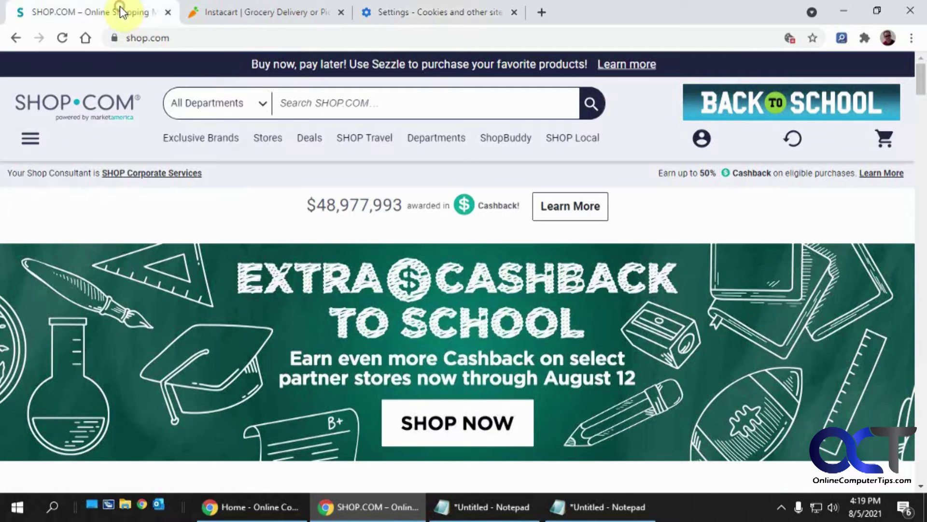
pyautogui.click(701, 142)
pyautogui.click(723, 158)
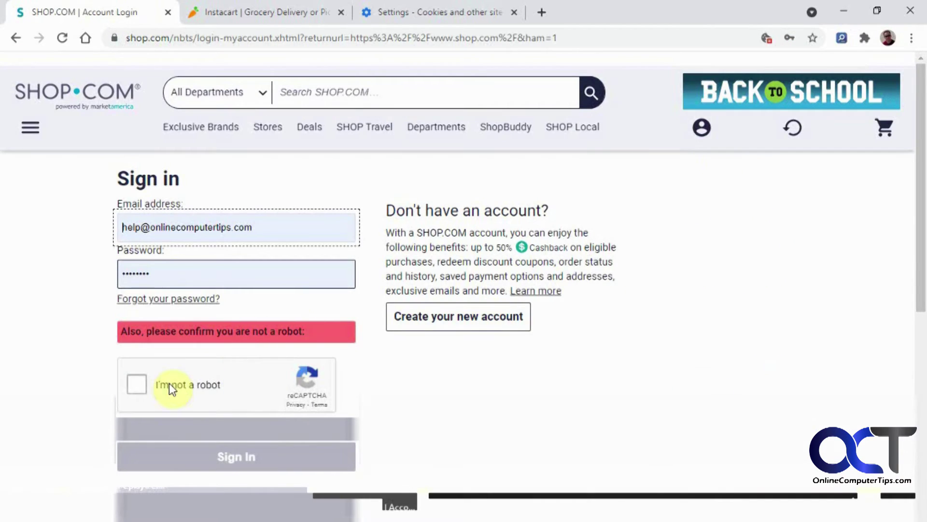
pyautogui.click(137, 384)
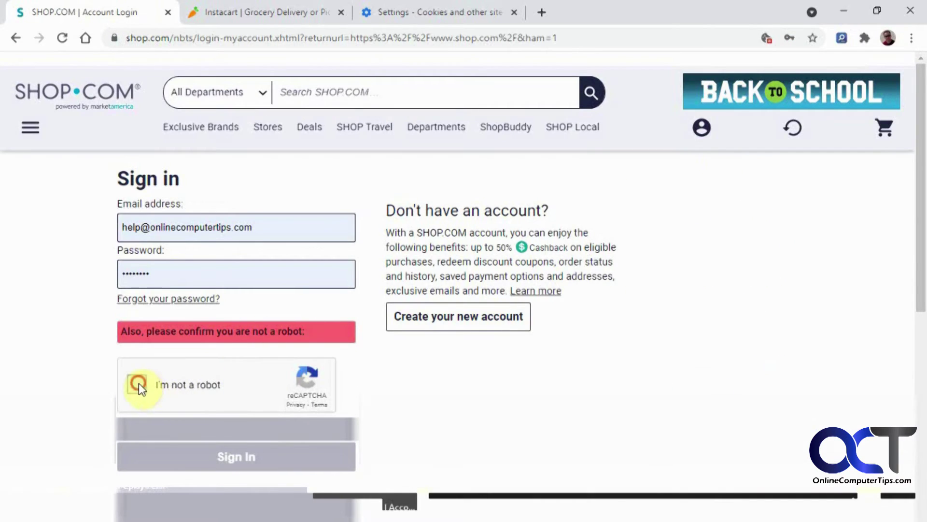
pyautogui.click(233, 456)
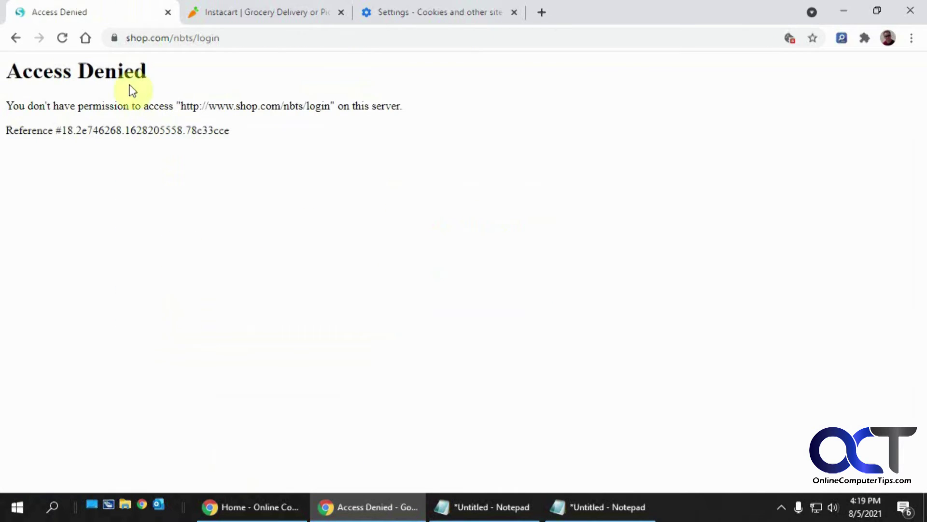
# Step: Submit the saved Instacart login, which now hangs on a Loading screen
pyautogui.click(277, 12)
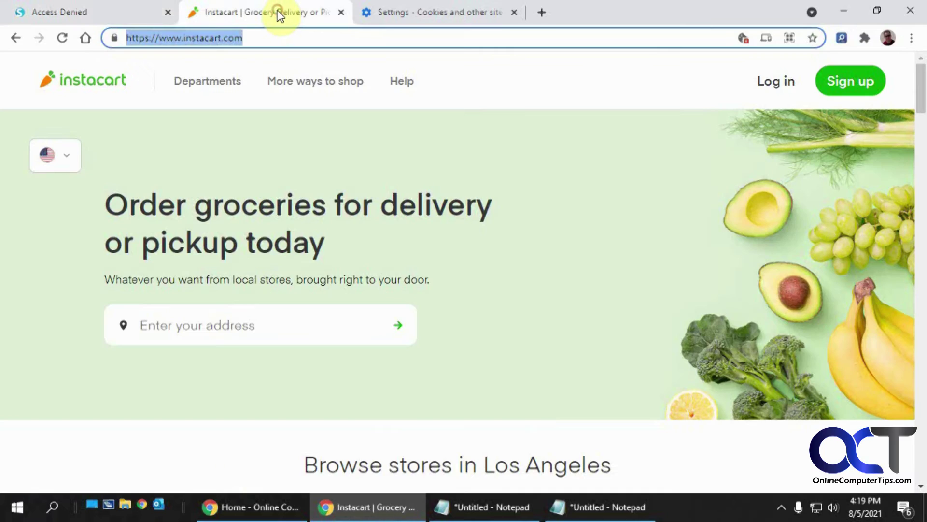
pyautogui.click(781, 80)
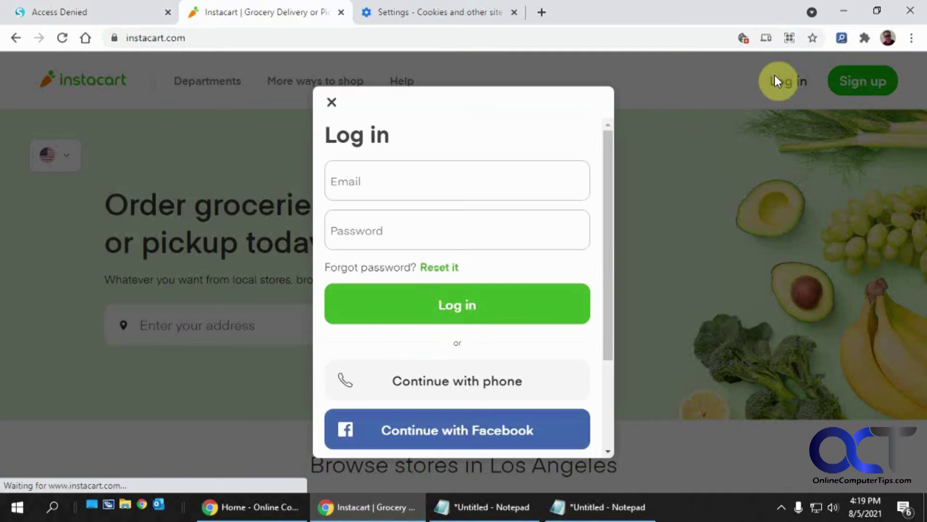
pyautogui.click(446, 318)
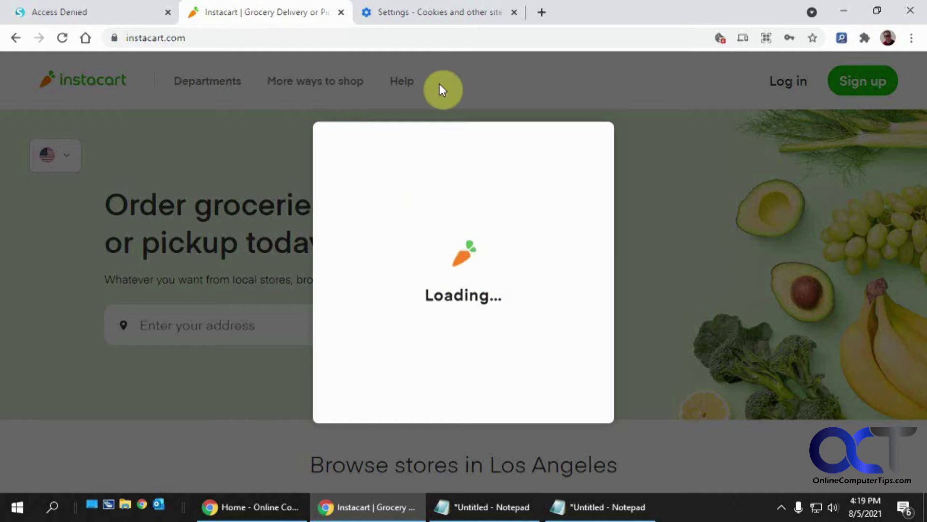
# Step: Remove the instacart.com and shop.com entries from the cookie block list, then go back to Instacart
pyautogui.click(439, 14)
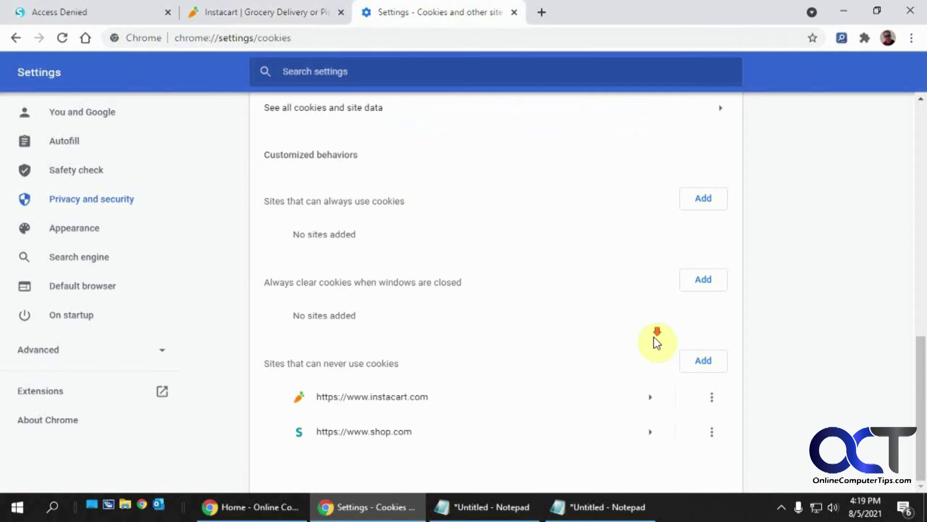
pyautogui.click(712, 396)
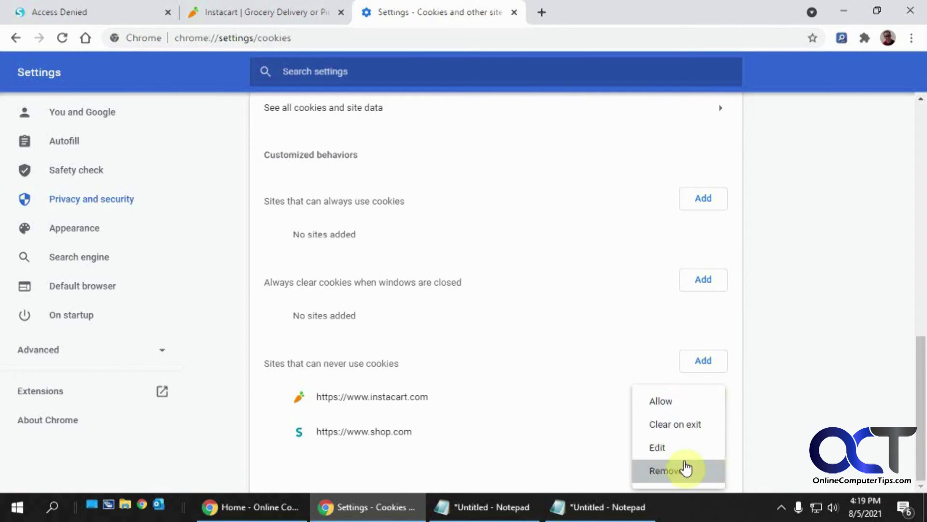
pyautogui.click(686, 468)
pyautogui.click(713, 431)
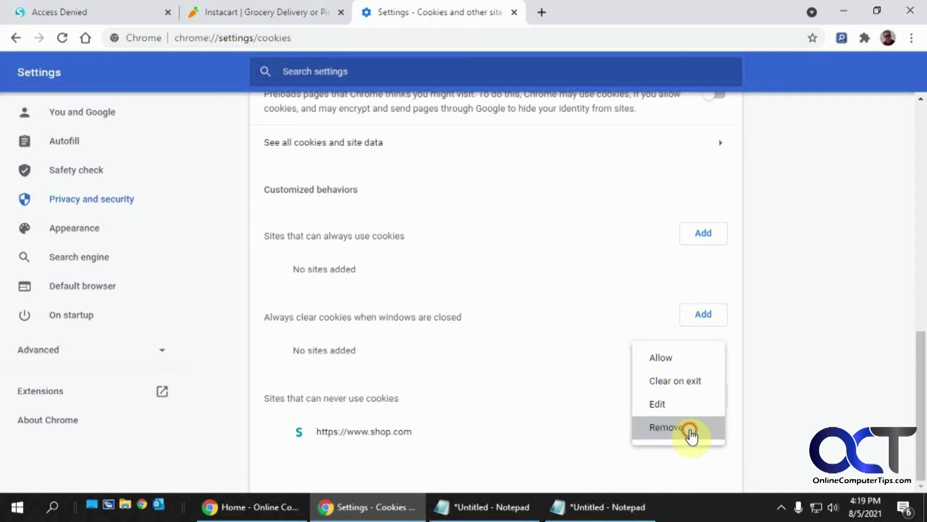
pyautogui.click(690, 429)
pyautogui.click(291, 15)
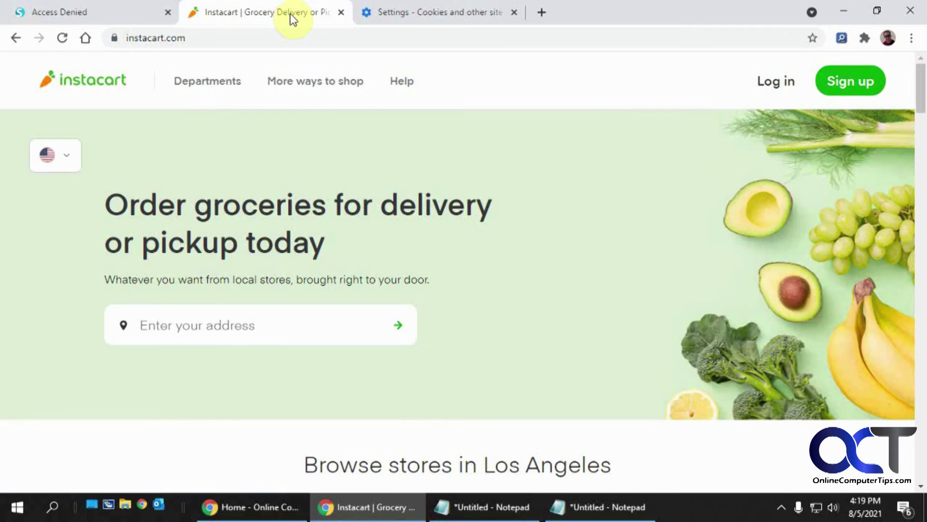
# Step: Log in to Instacart with the saved details, picking the three tractor images to verify
pyautogui.click(769, 86)
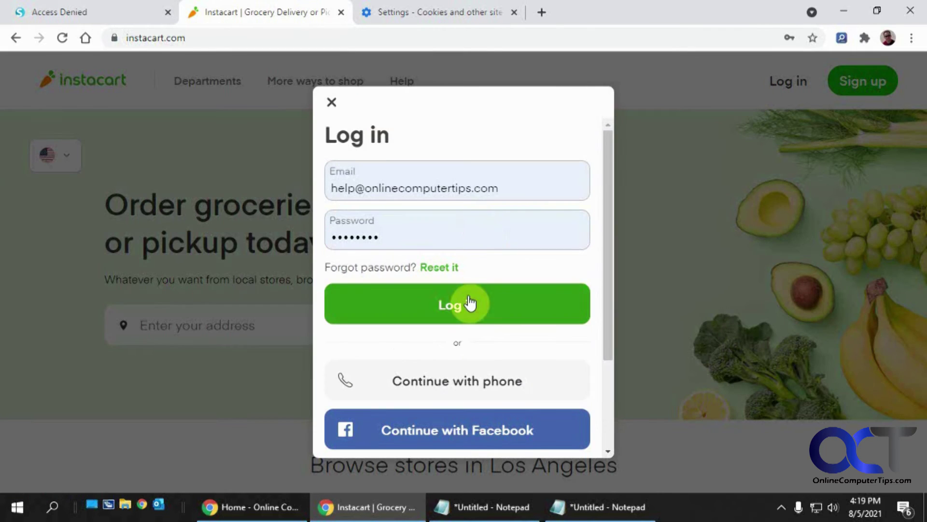
pyautogui.click(469, 304)
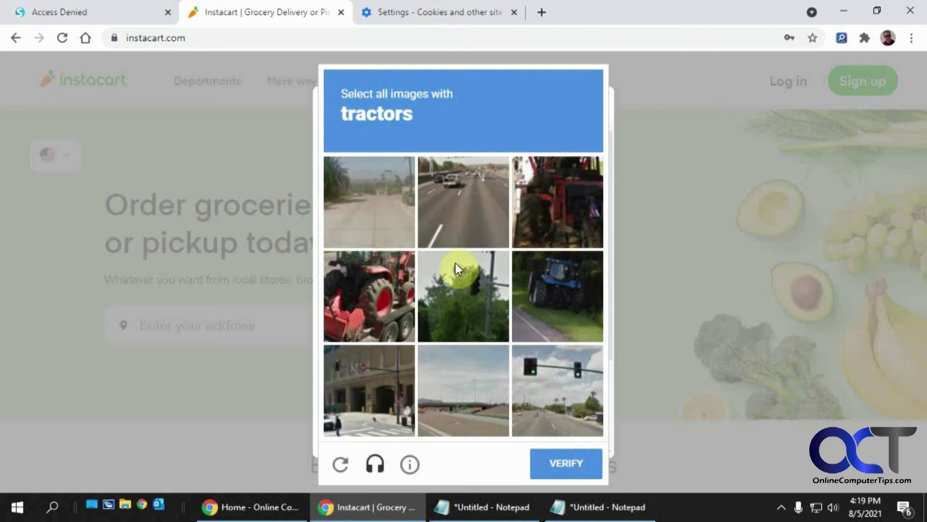
pyautogui.click(372, 290)
pyautogui.click(548, 291)
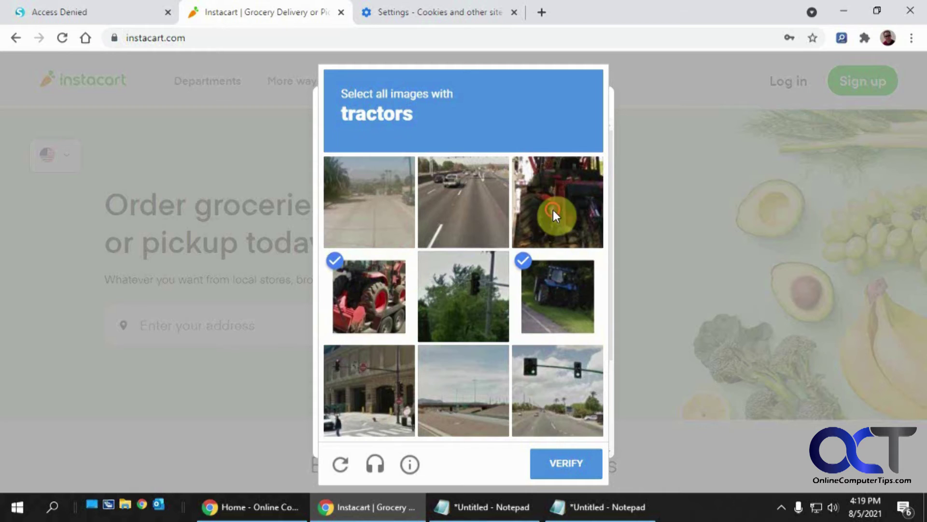
pyautogui.click(552, 209)
pyautogui.click(572, 460)
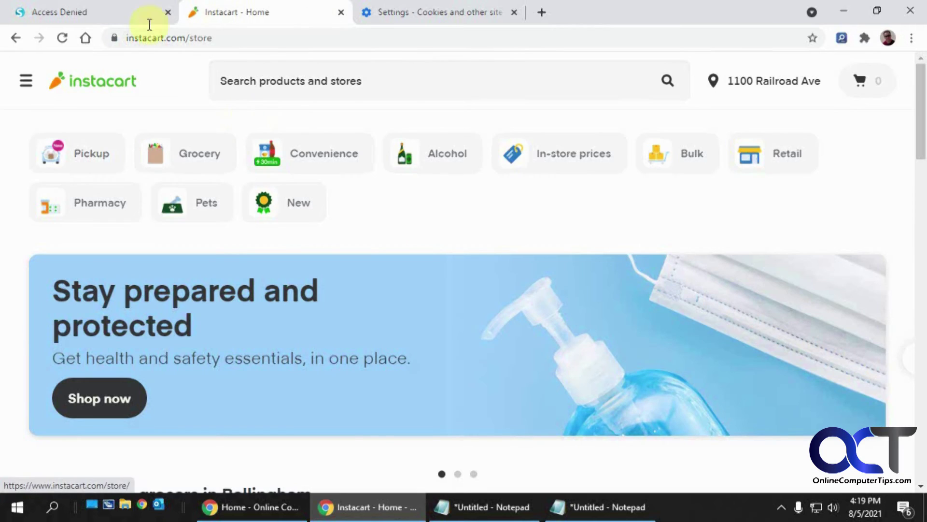
# Step: Go back from Access Denied, pass the traffic-light check, and sign in to SHOP.COM's Account page
pyautogui.click(111, 10)
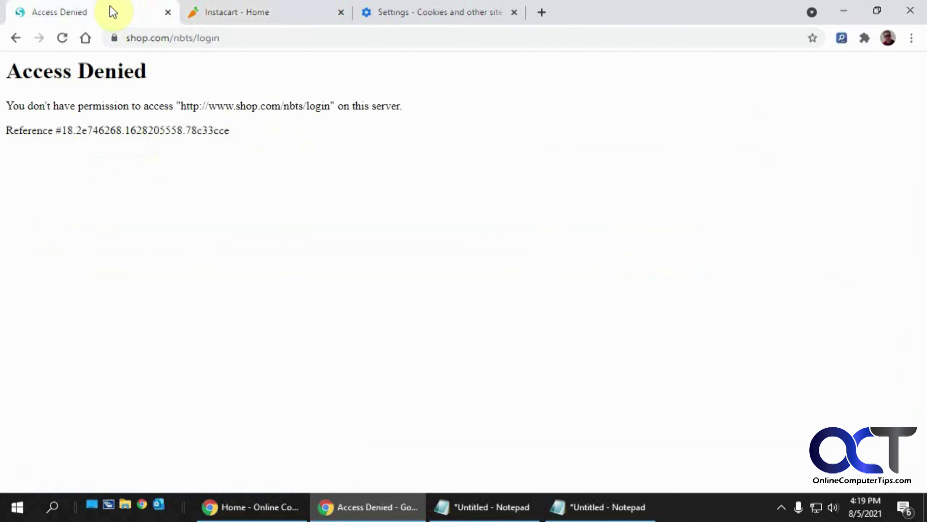
pyautogui.click(15, 37)
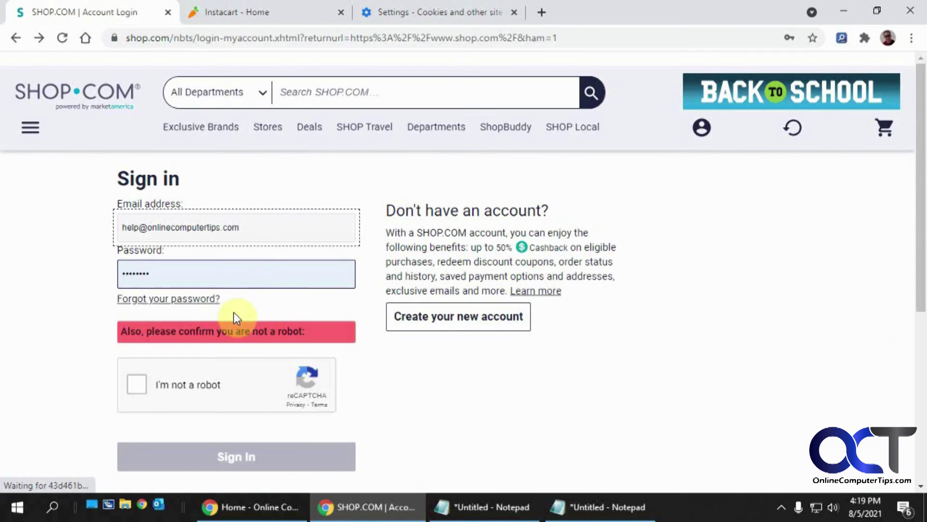
pyautogui.click(140, 389)
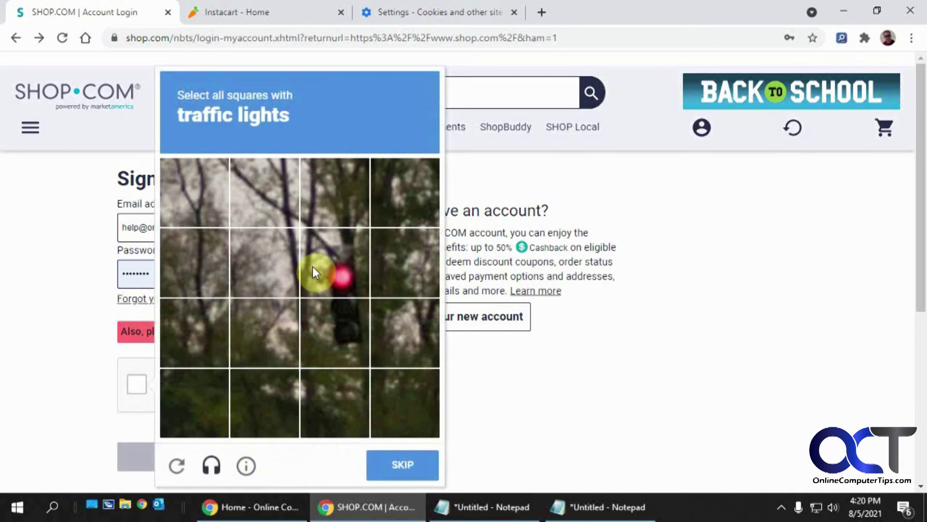
pyautogui.click(332, 272)
pyautogui.click(395, 458)
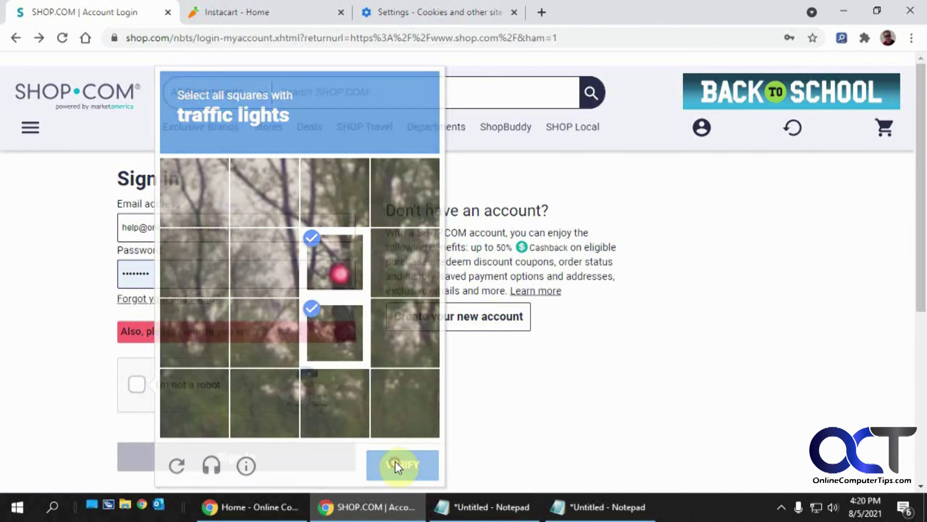
pyautogui.click(241, 455)
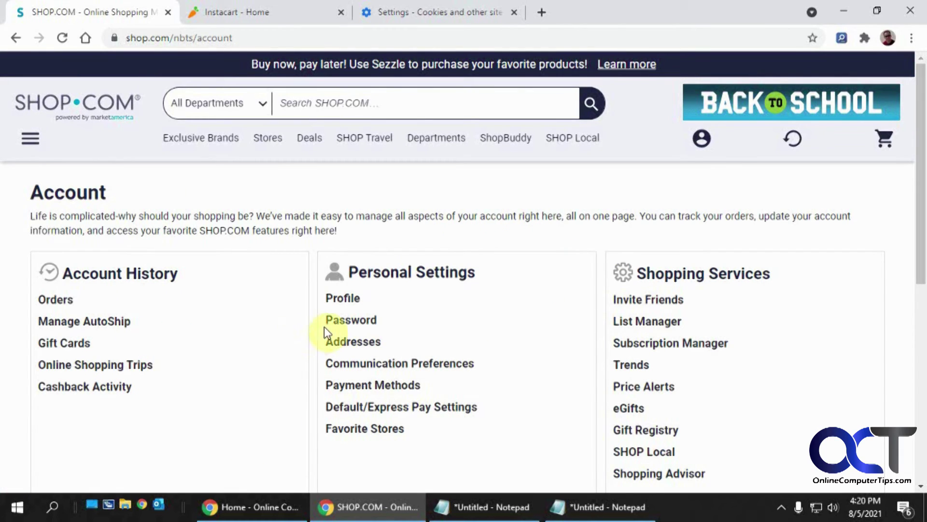
# Step: Open Settings > Cookies and other site data and scroll to the never-use-cookies list to check it
pyautogui.click(912, 39)
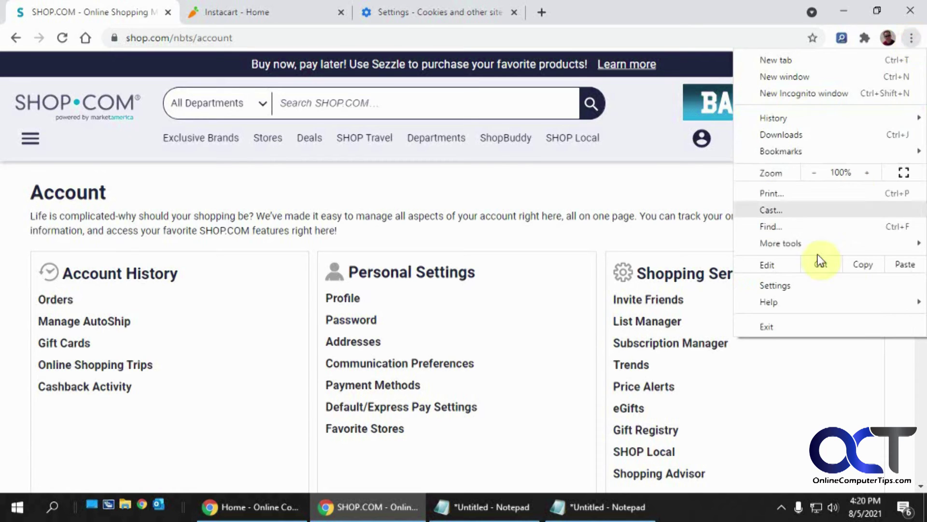
pyautogui.click(793, 286)
pyautogui.scroll(-9, 770, 273)
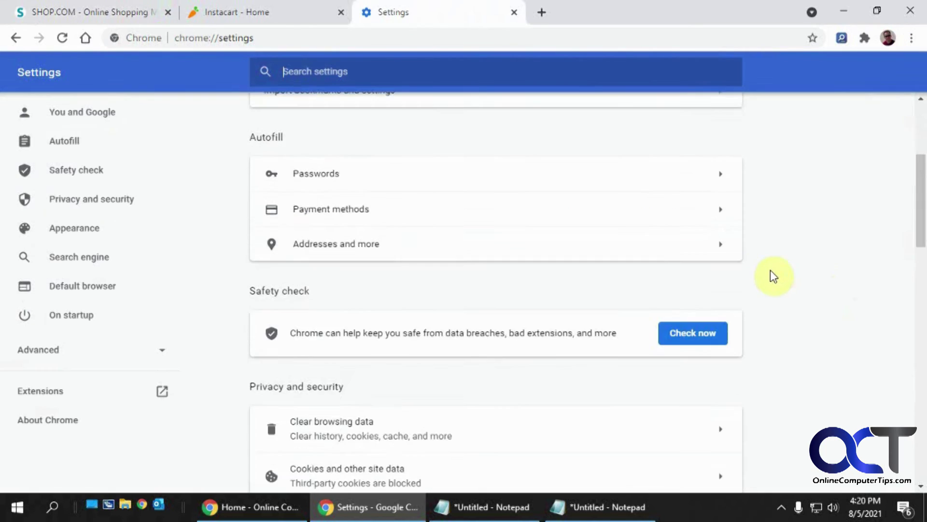
pyautogui.scroll(-6, 771, 272)
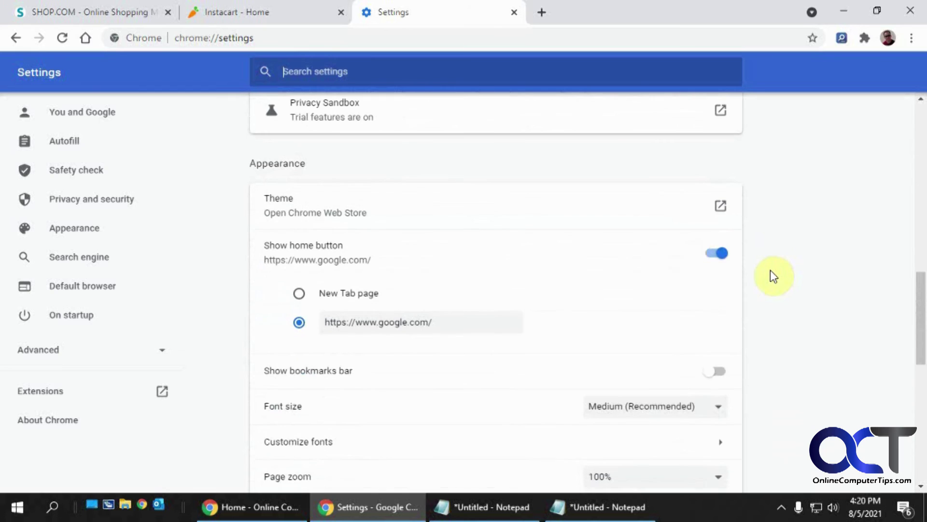
pyautogui.scroll(4, 770, 276)
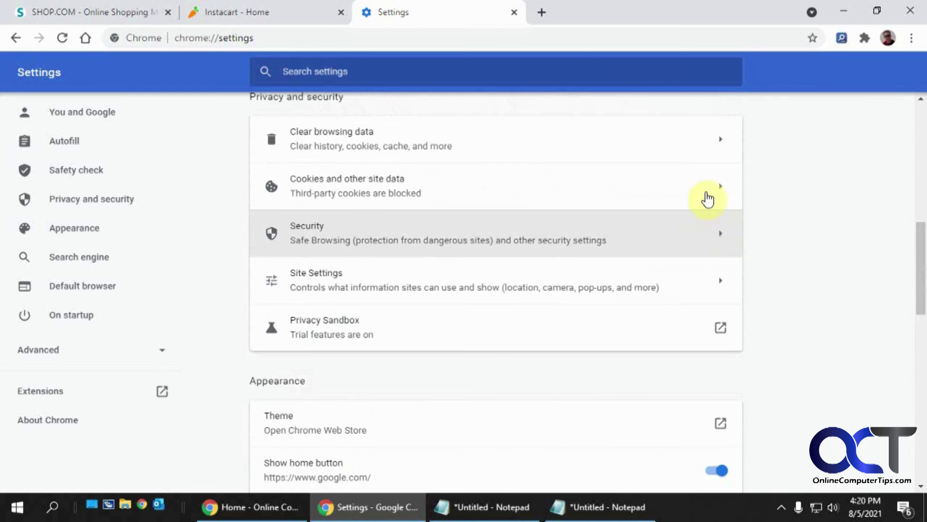
pyautogui.click(717, 190)
pyautogui.scroll(-4, 712, 280)
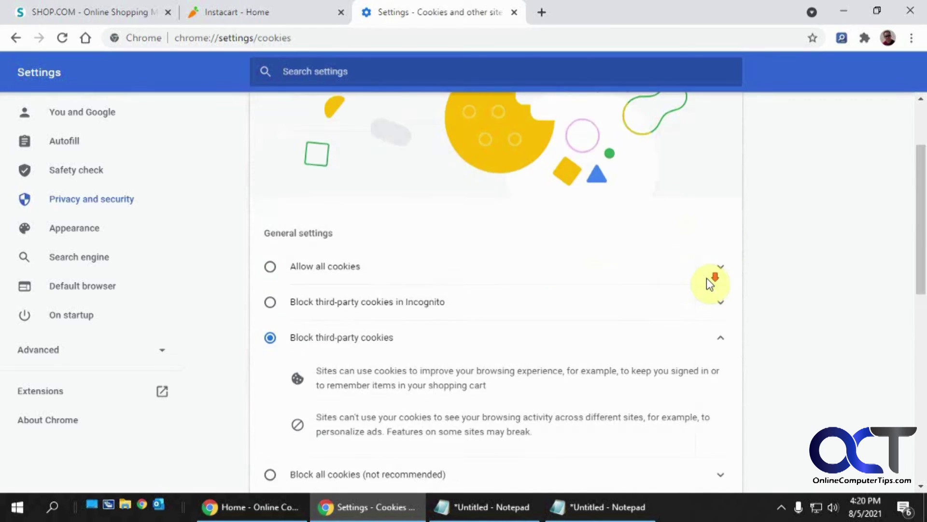
pyautogui.scroll(-8, 708, 284)
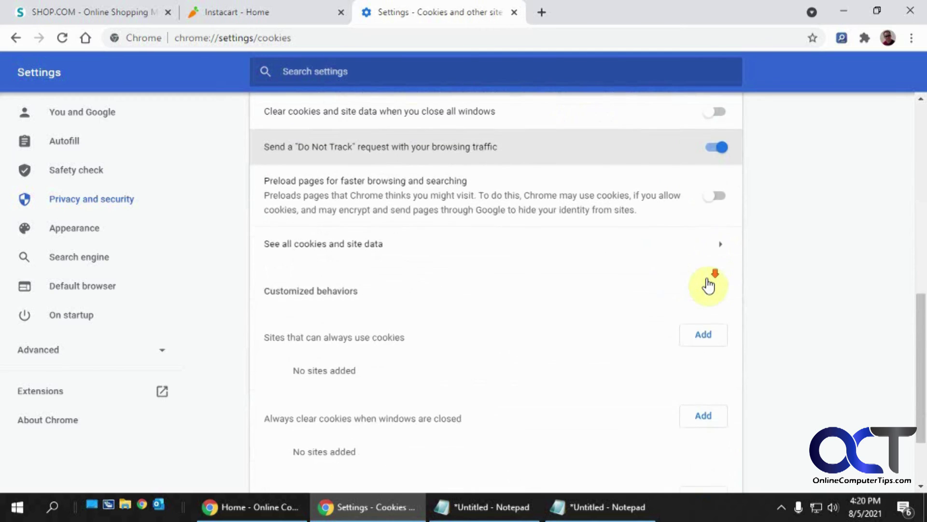